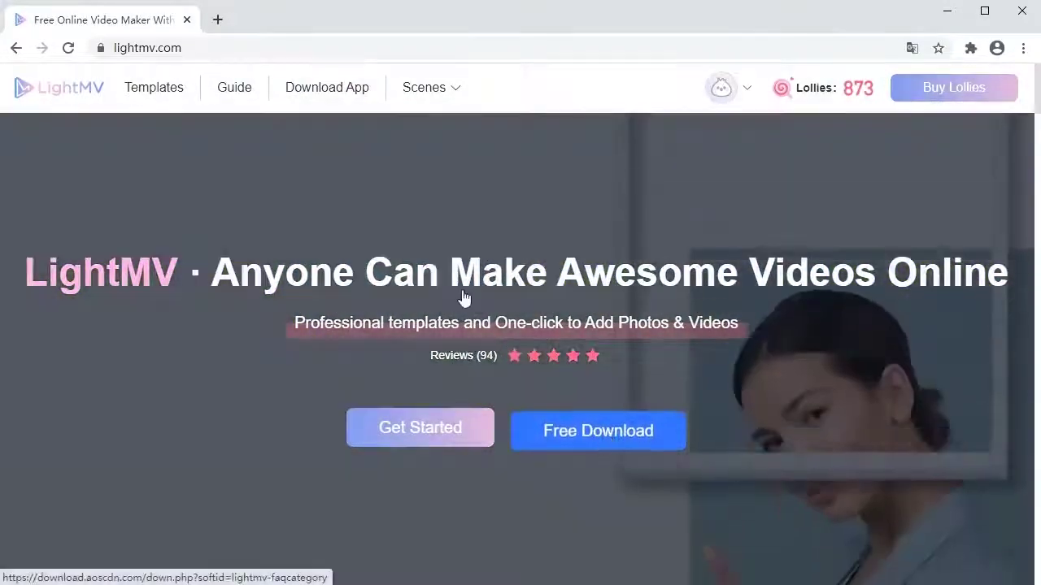
- Open the Templates gallery and try the template search box
click(159, 99)
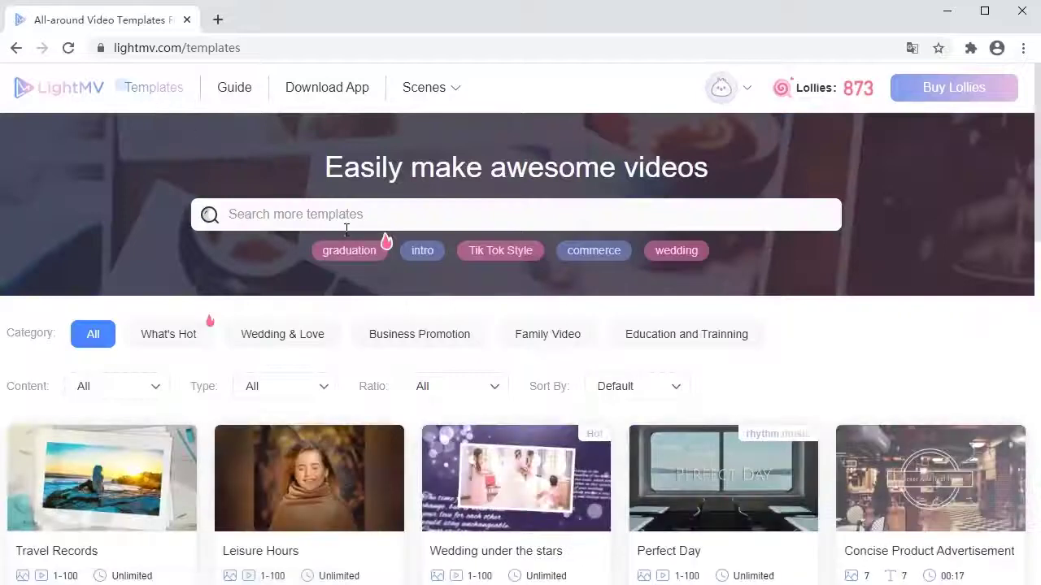
click(443, 216)
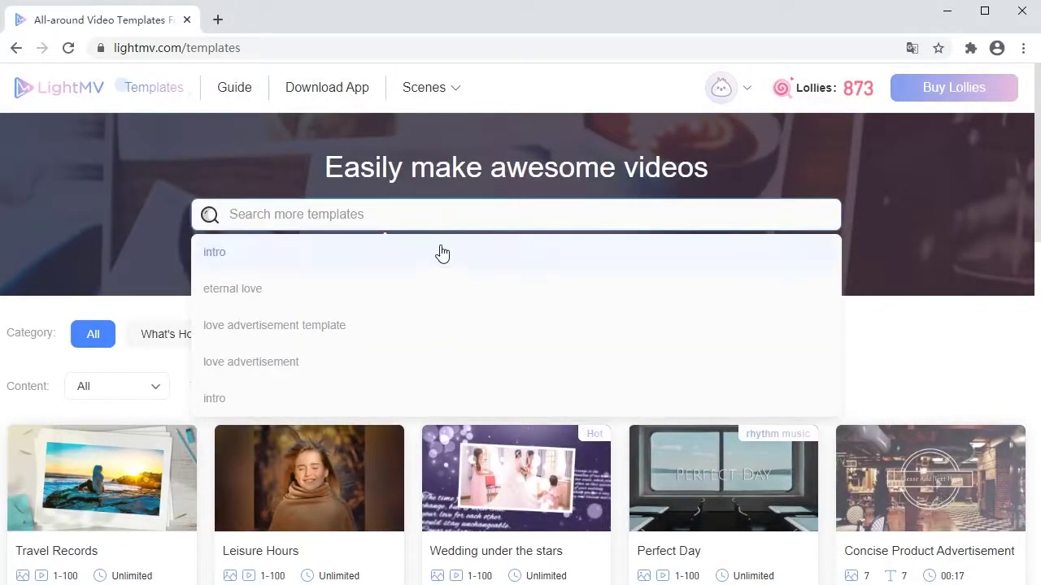
click(929, 345)
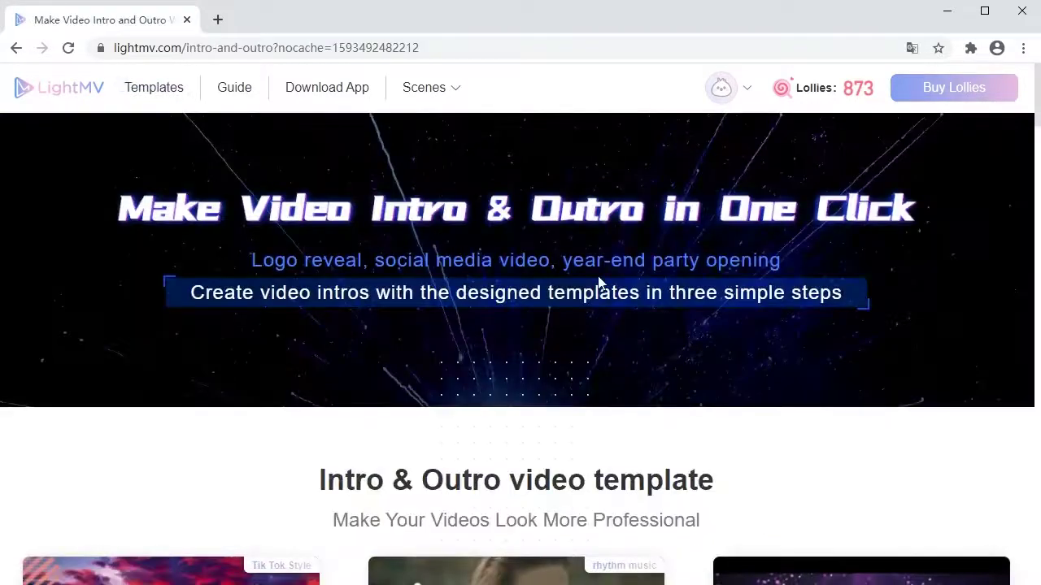
- Scroll to the TikTok Style, Youtube Intro and Particle Logo template cards
scroll(597, 282, down, 2)
scroll(598, 282, down, 2)
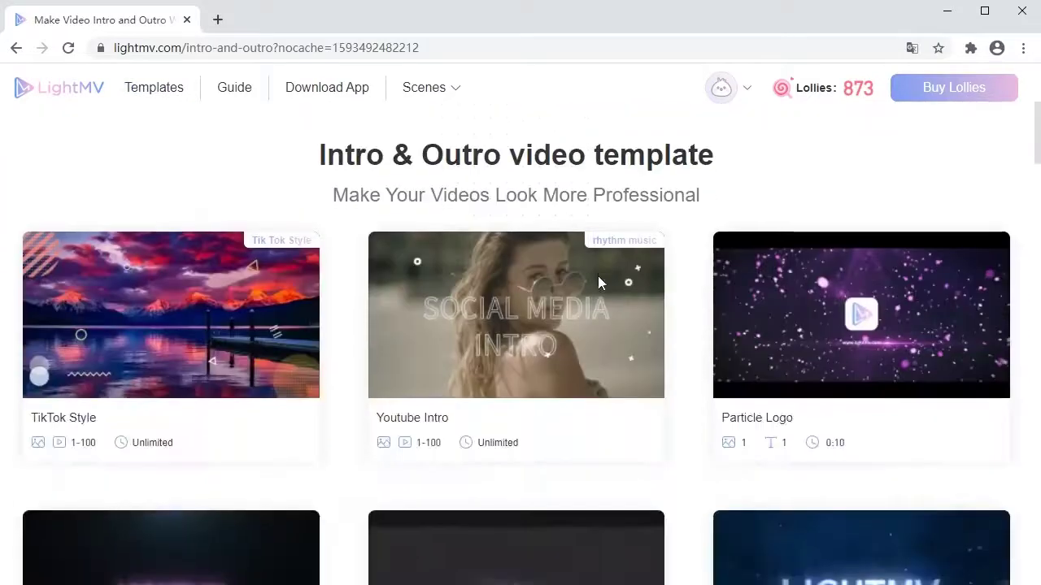
scroll(598, 282, up, 1)
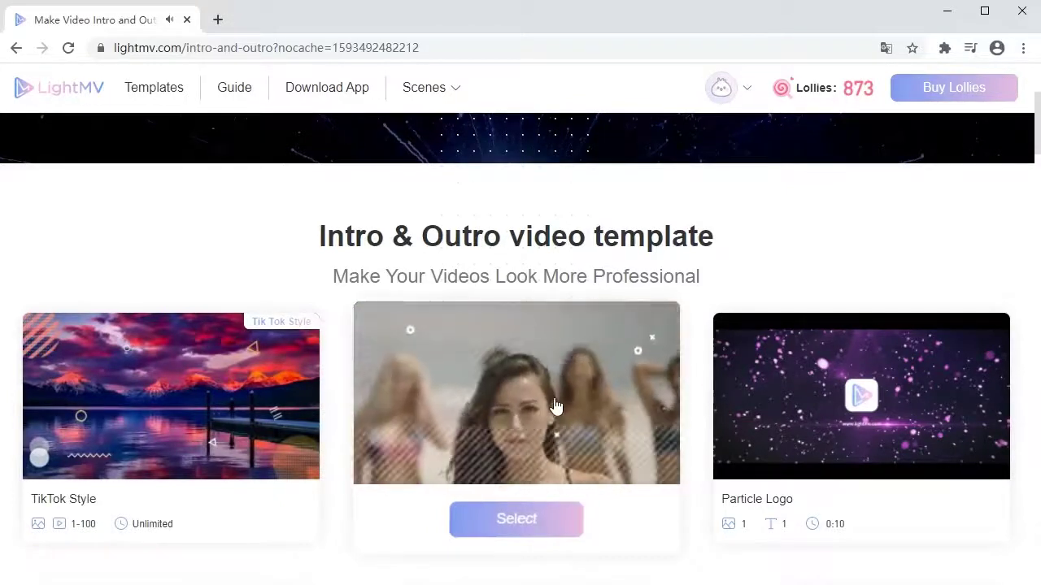
mouse_move(517, 315)
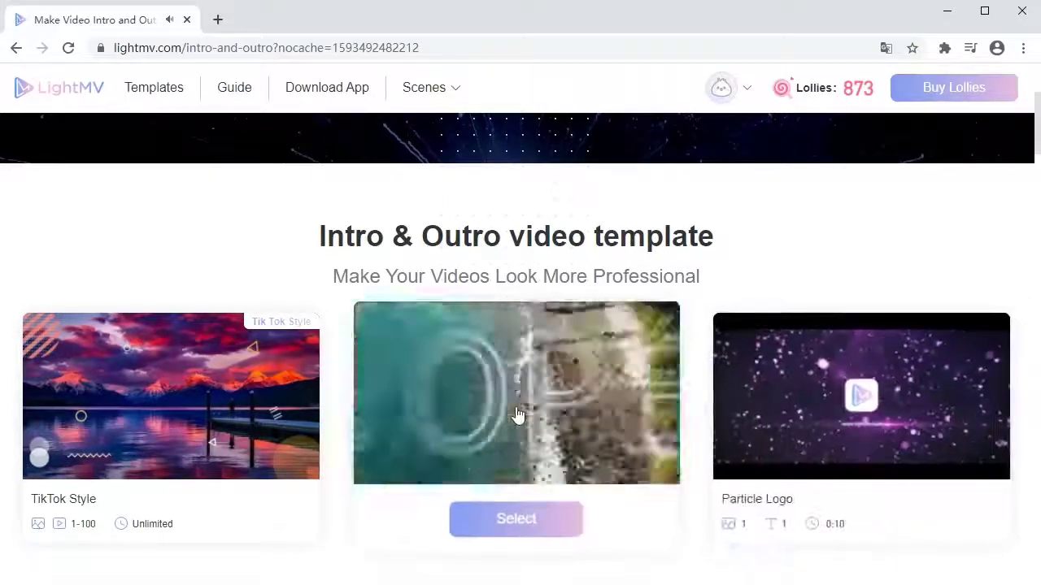
- Create a project from the Youtube Intro template, keeping the 16:9 horizontal ratio
click(511, 415)
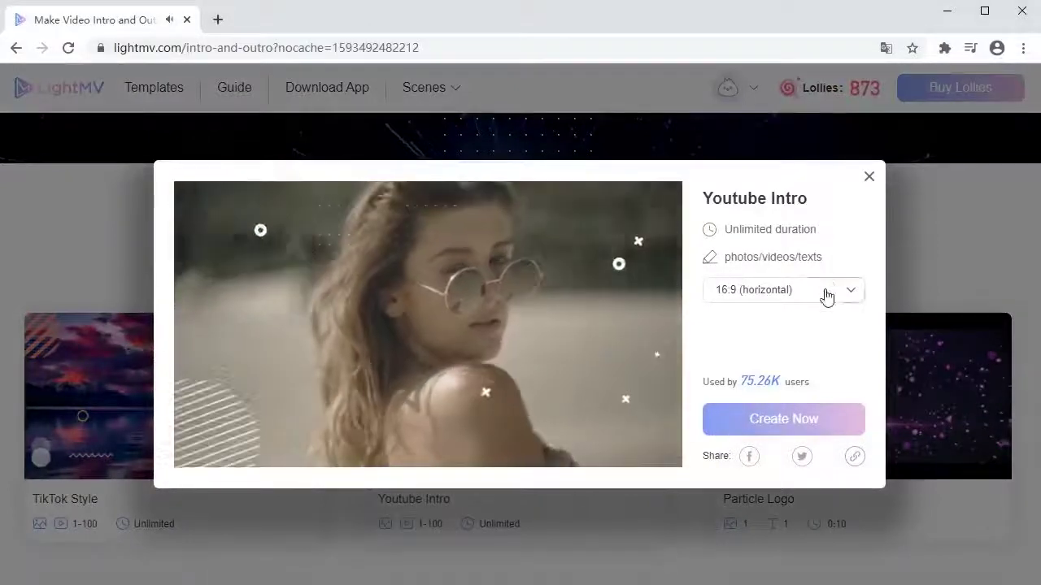
click(823, 294)
click(818, 333)
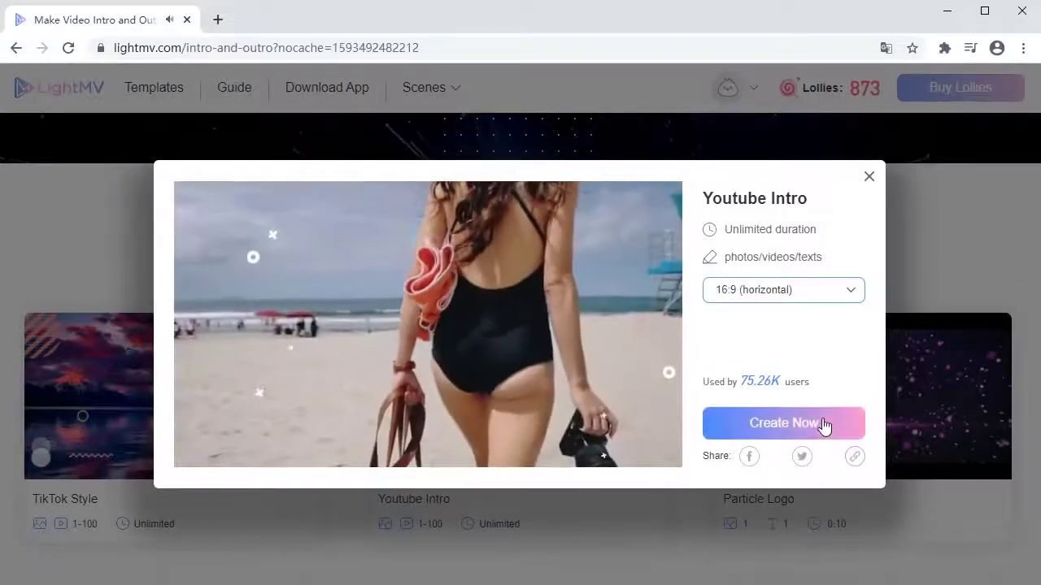
click(823, 425)
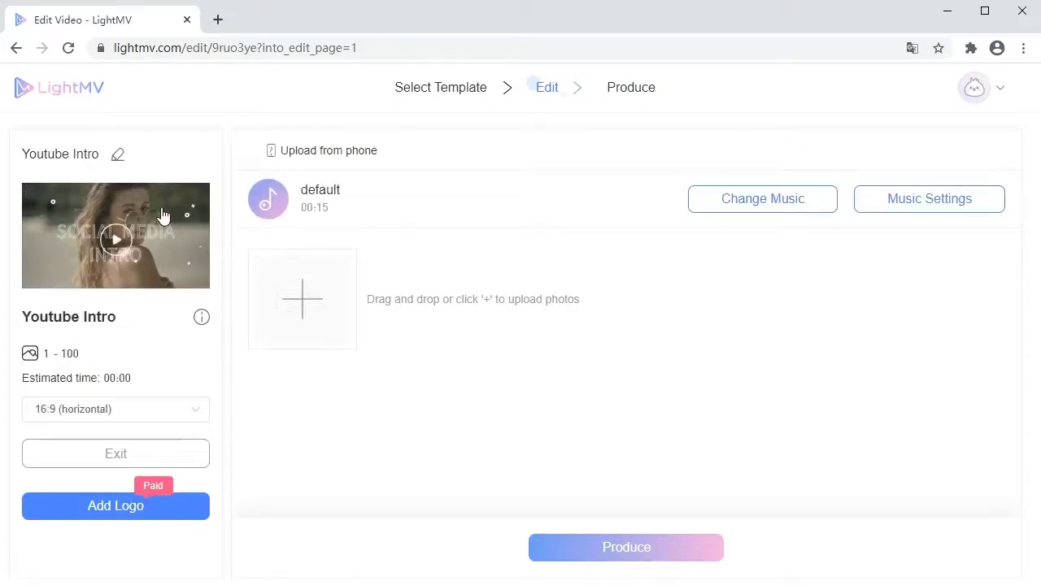
- Title the video 'LightMV on YouTube', then check aspect ratios and preview the template
click(85, 160)
text(LightMV on YouTube)
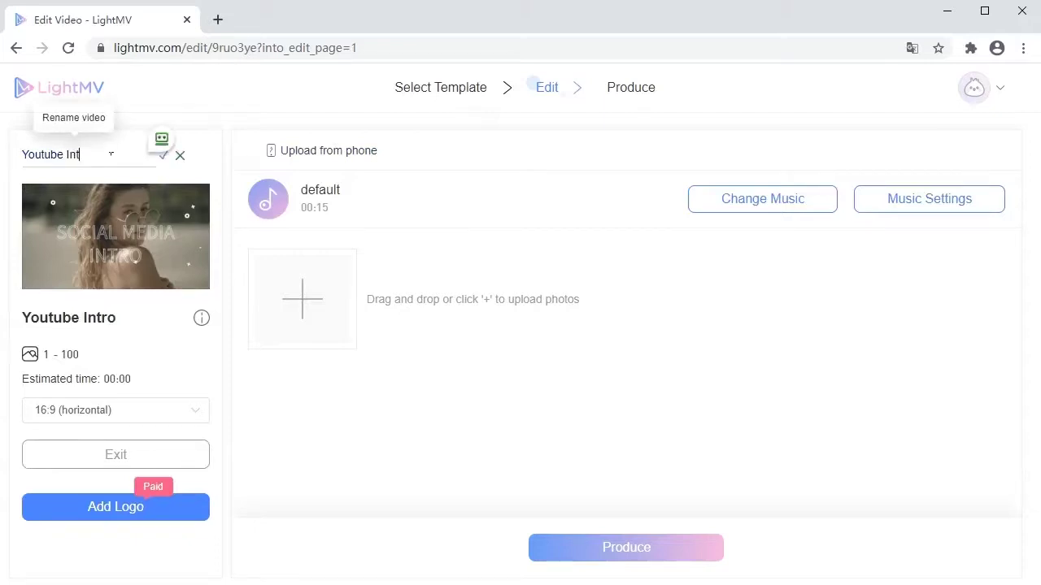
click(174, 162)
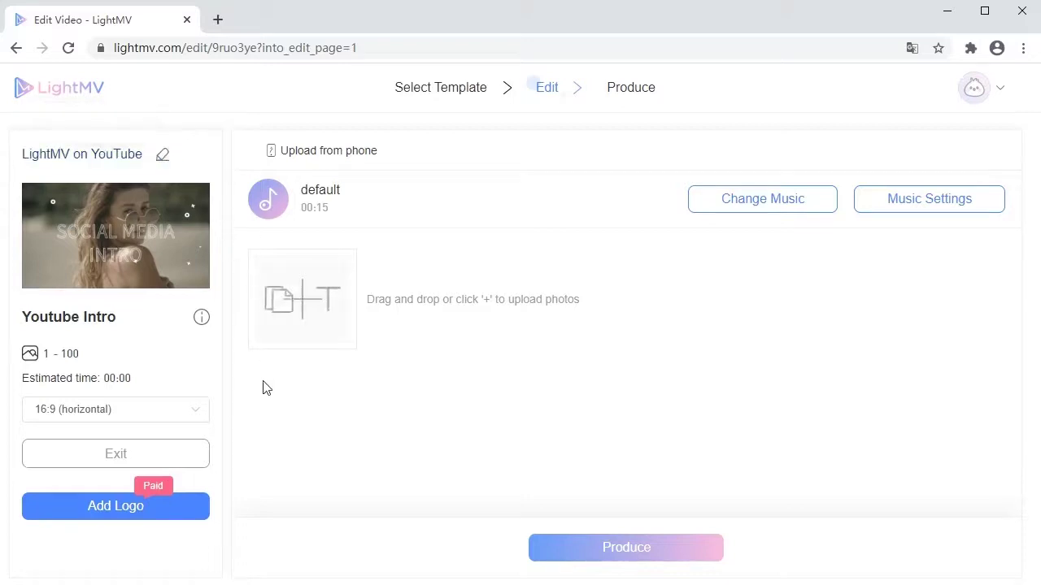
click(168, 420)
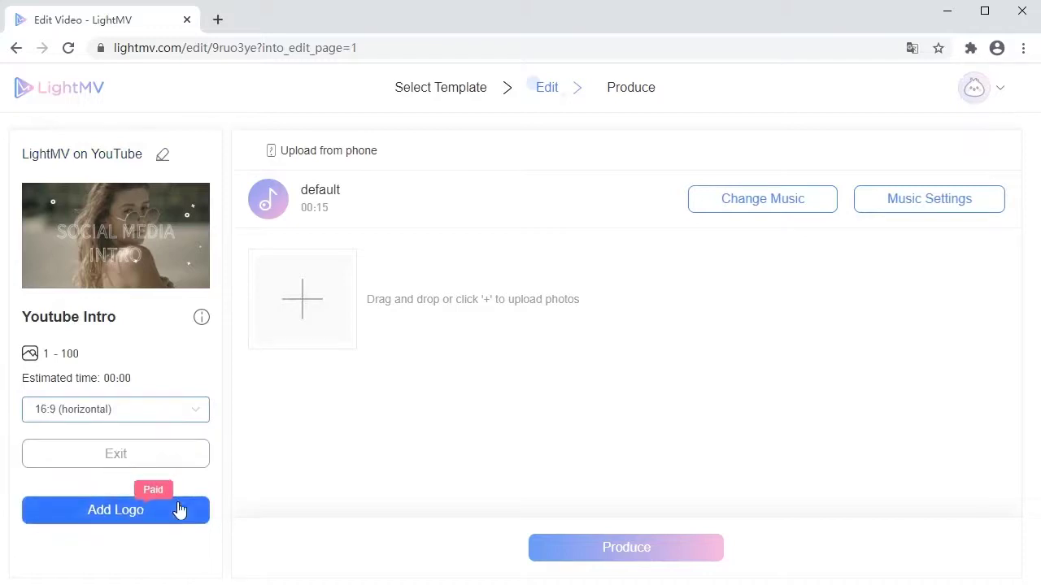
click(133, 242)
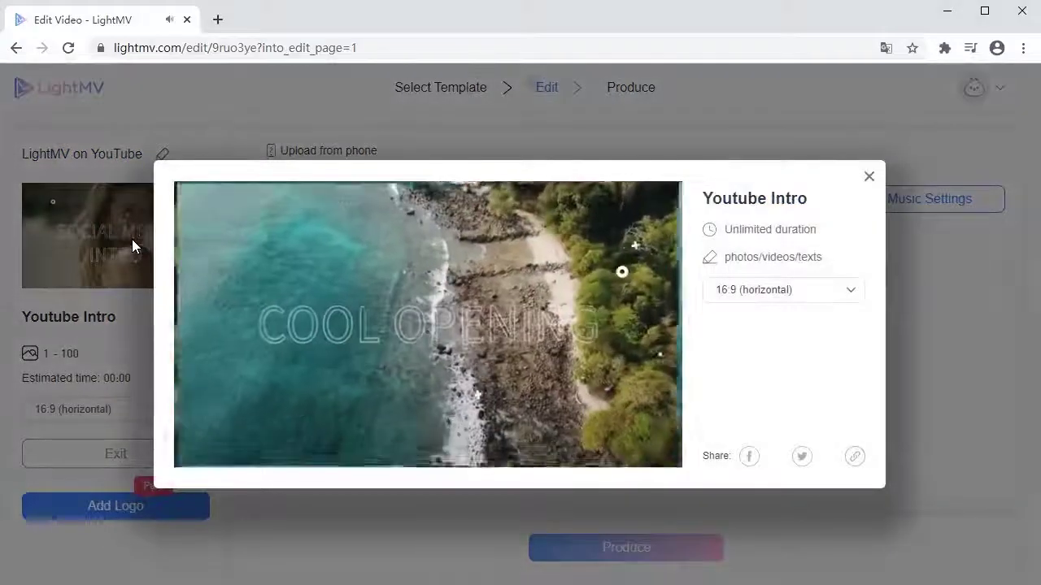
click(132, 239)
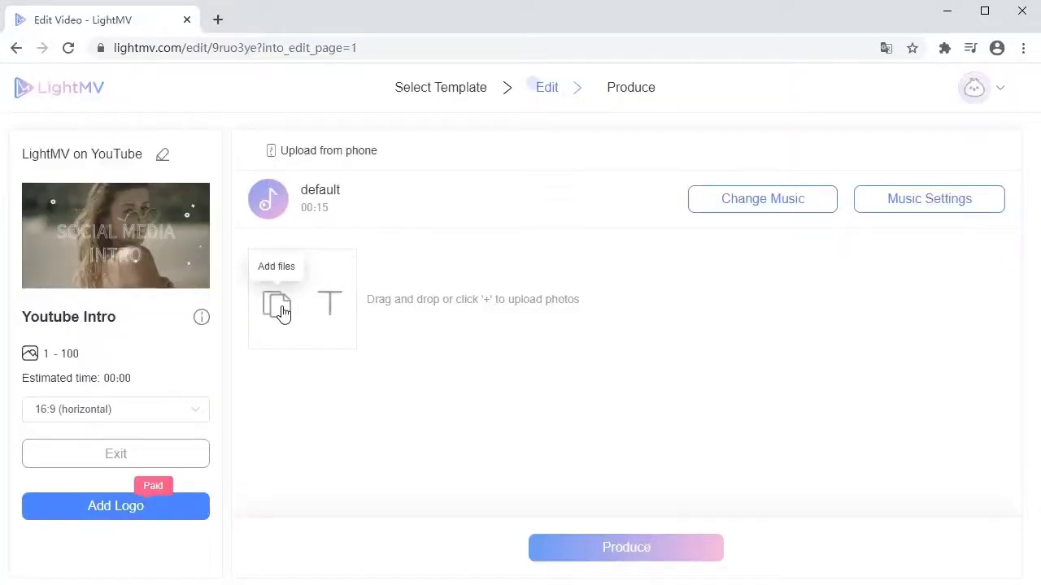
- Upload all seven images from the folder into the project
click(277, 306)
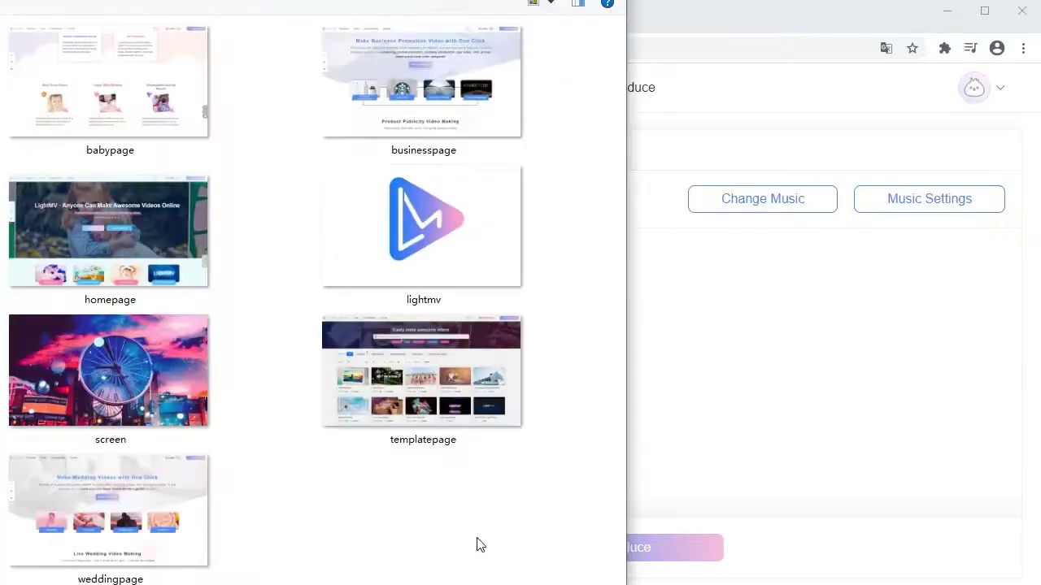
drag(551, 552, 124, 69)
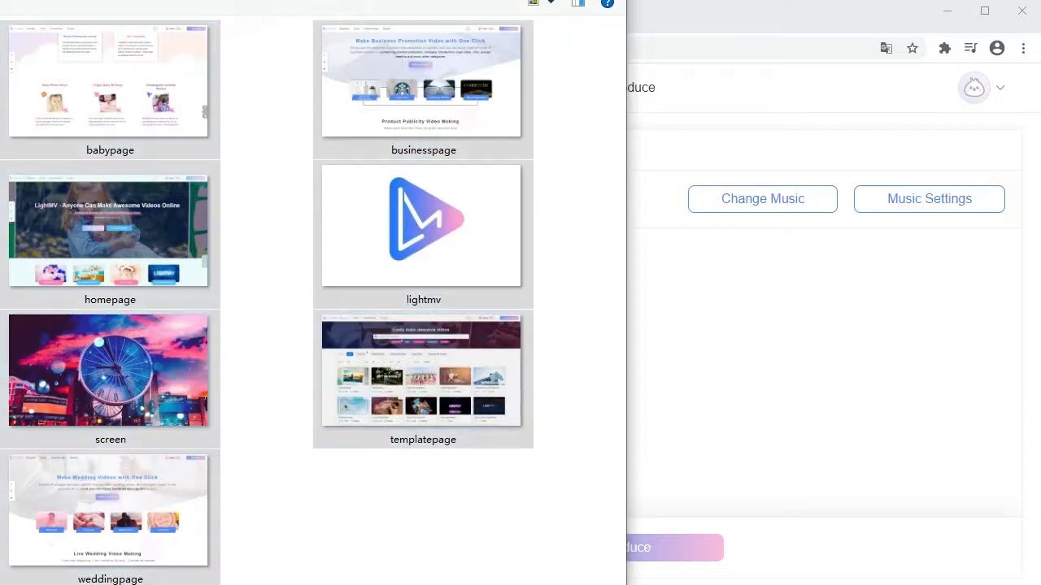
key(Return)
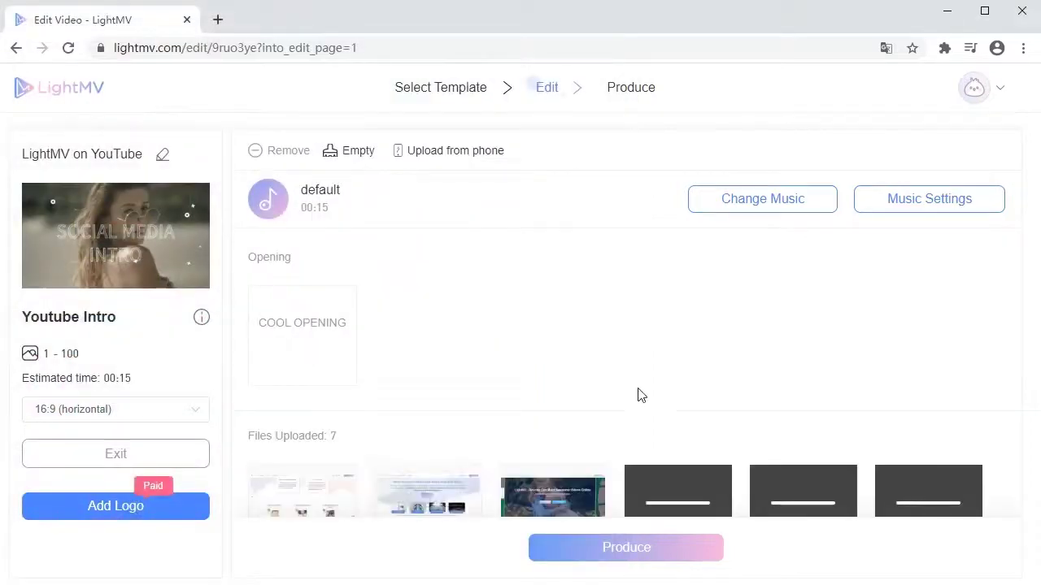
- Reorder the uploaded images so the ferris-wheel shot comes first
scroll(683, 317, down, 2)
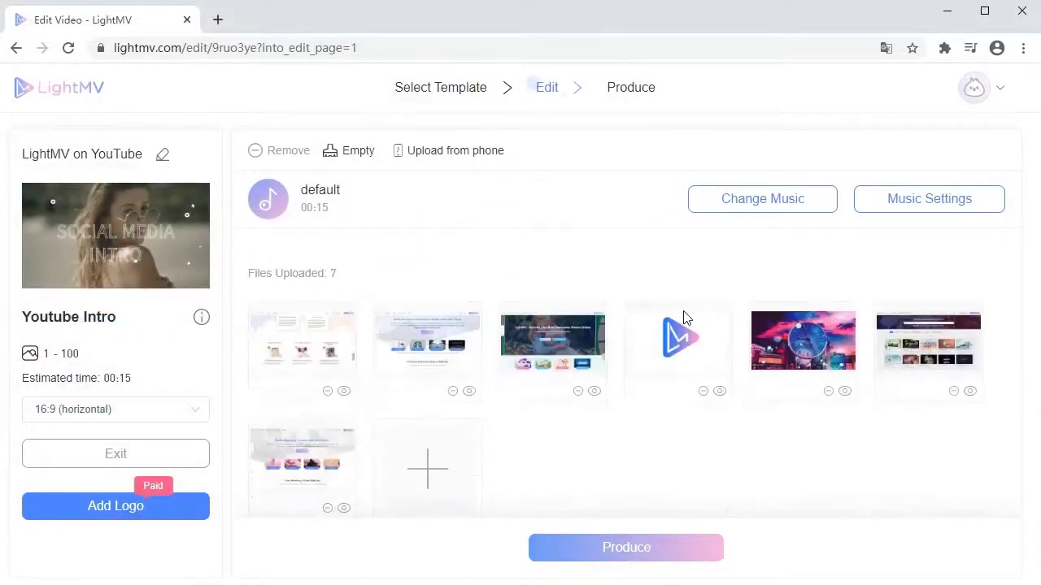
drag(791, 361, 302, 342)
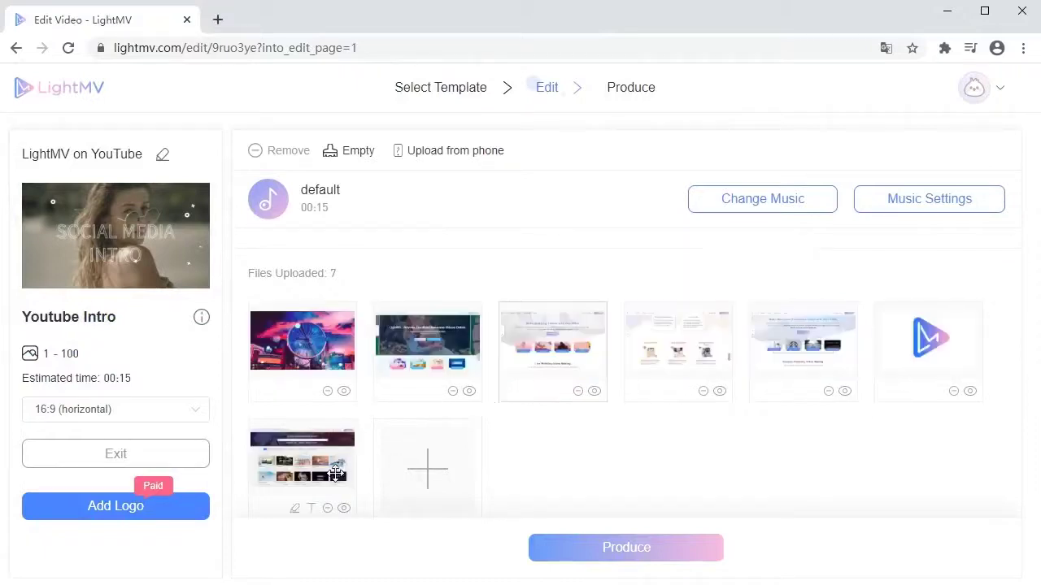
drag(302, 460, 585, 363)
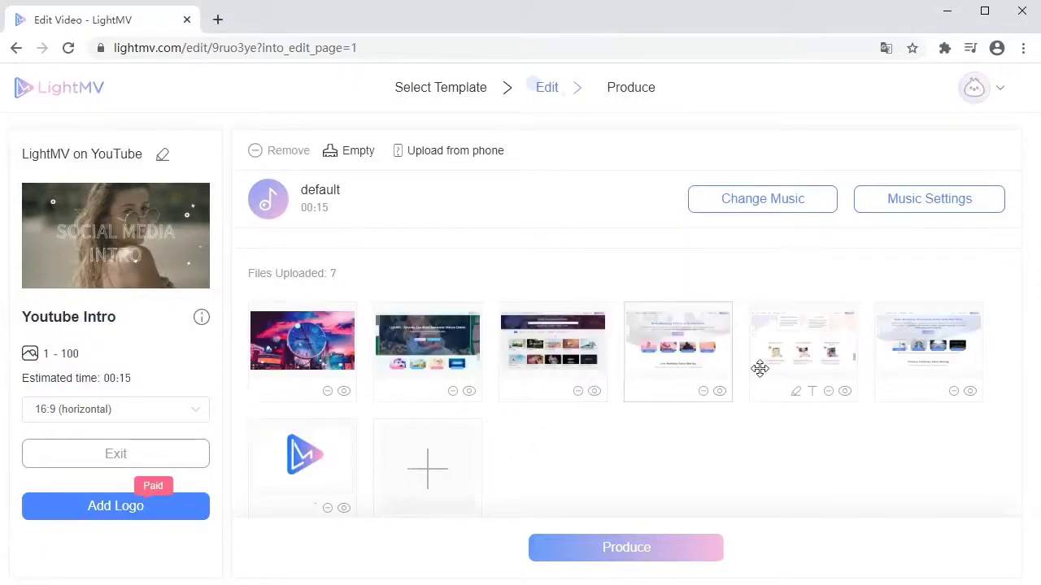
- Change the COOL OPENING title text to 'LightMV'
drag(808, 358, 905, 348)
scroll(342, 295, up, 1)
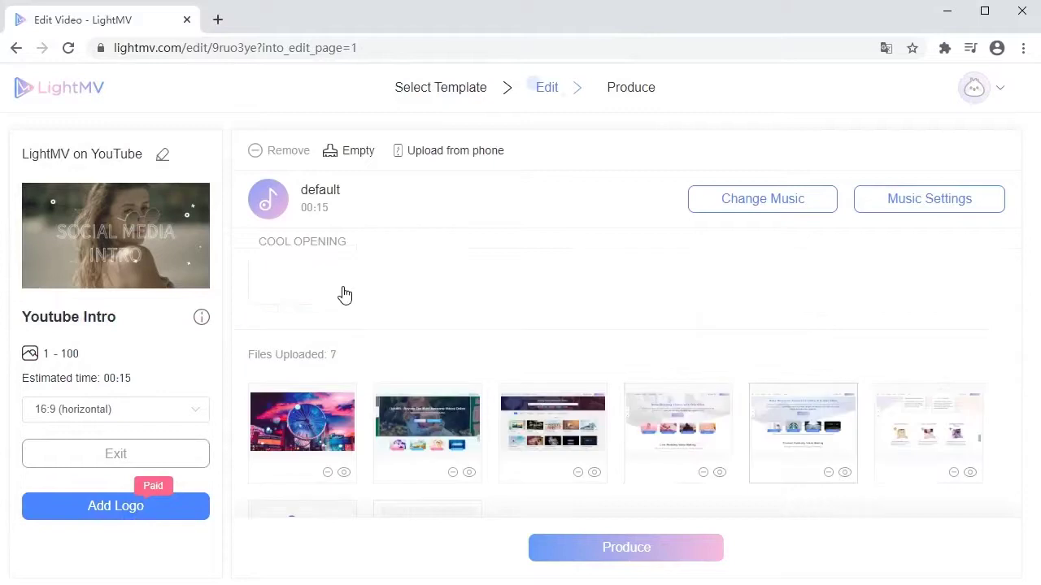
click(333, 289)
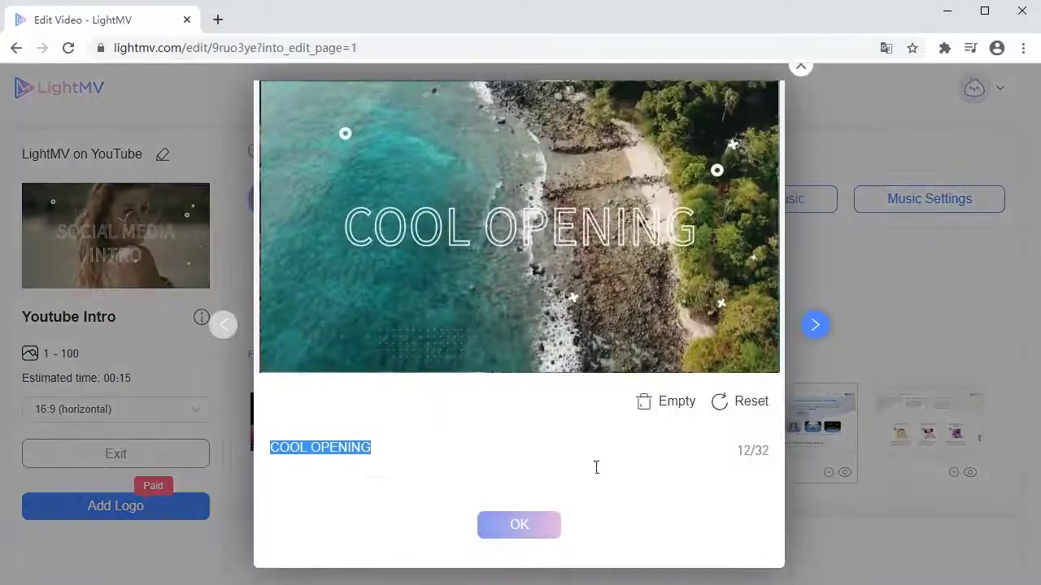
text(LightMV)
click(536, 526)
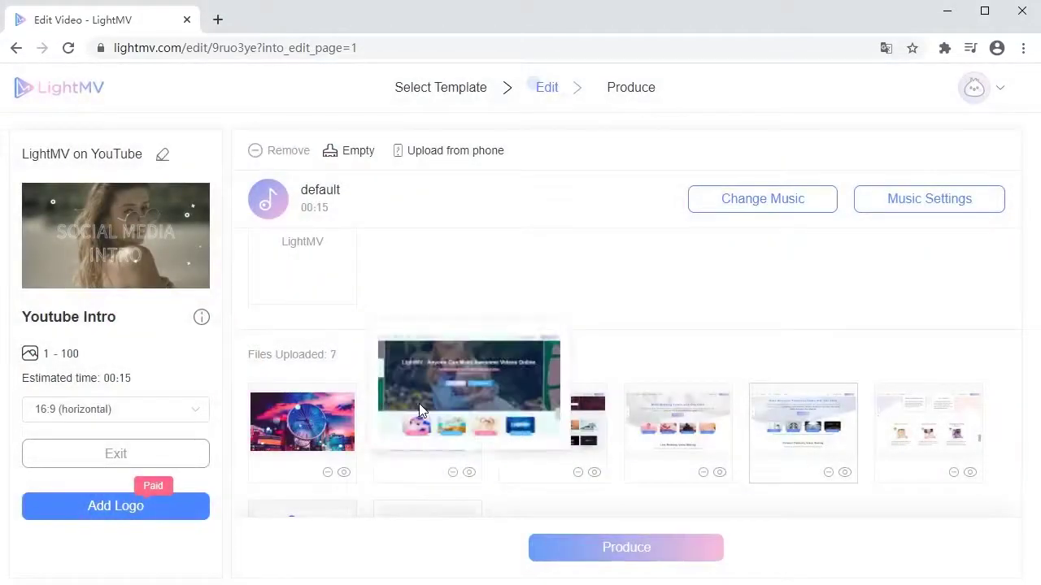
- Replace the ending clip text with 'LightMV' and 'youtube.com/channel/lightmv'
click(345, 438)
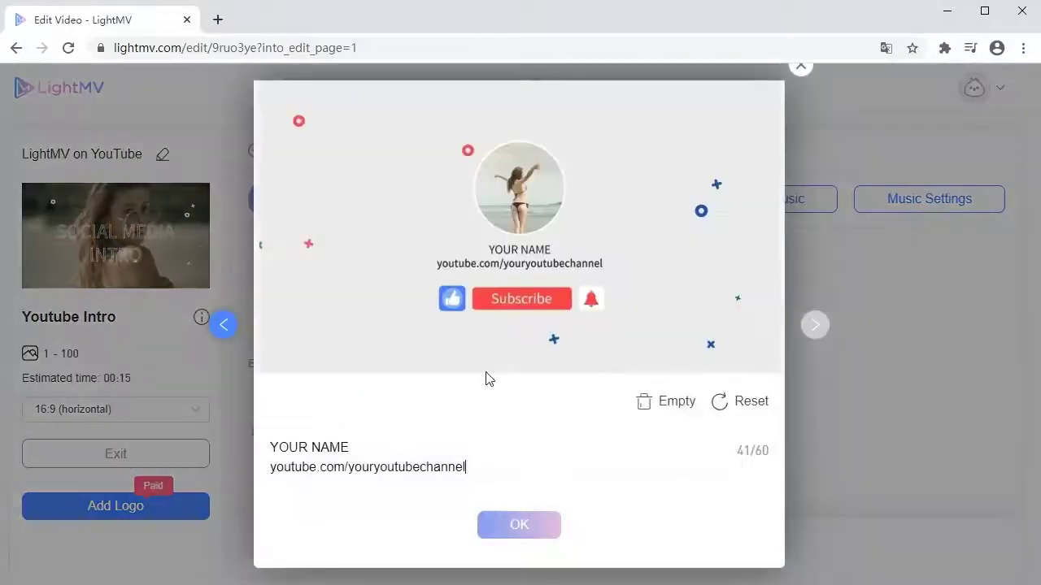
drag(372, 458, 232, 444)
text(LightMV youtube.com/channel/lightmv)
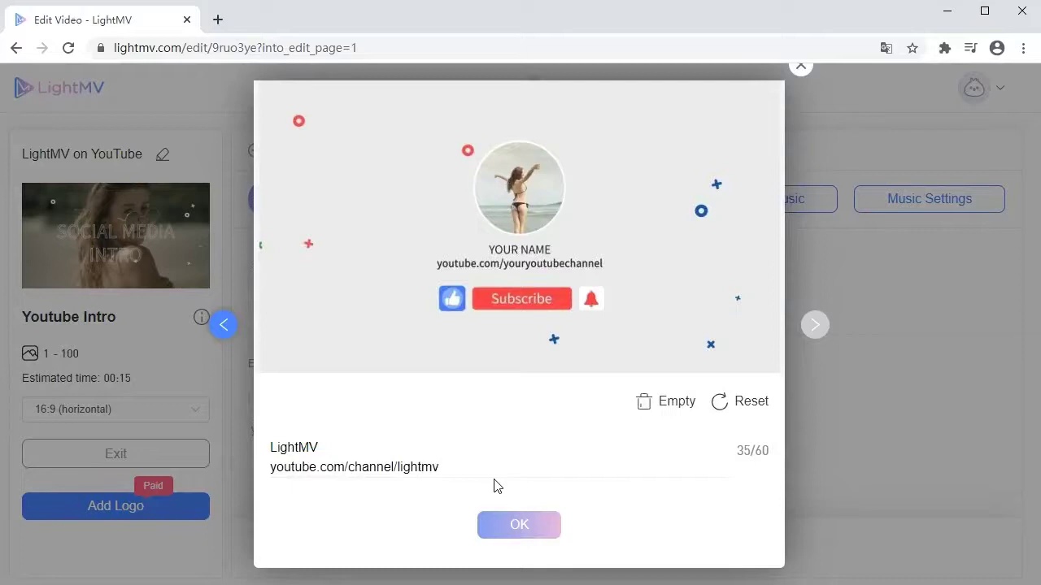
- Confirm the ending text and keep the default track after browsing the Music Library
click(516, 517)
click(698, 218)
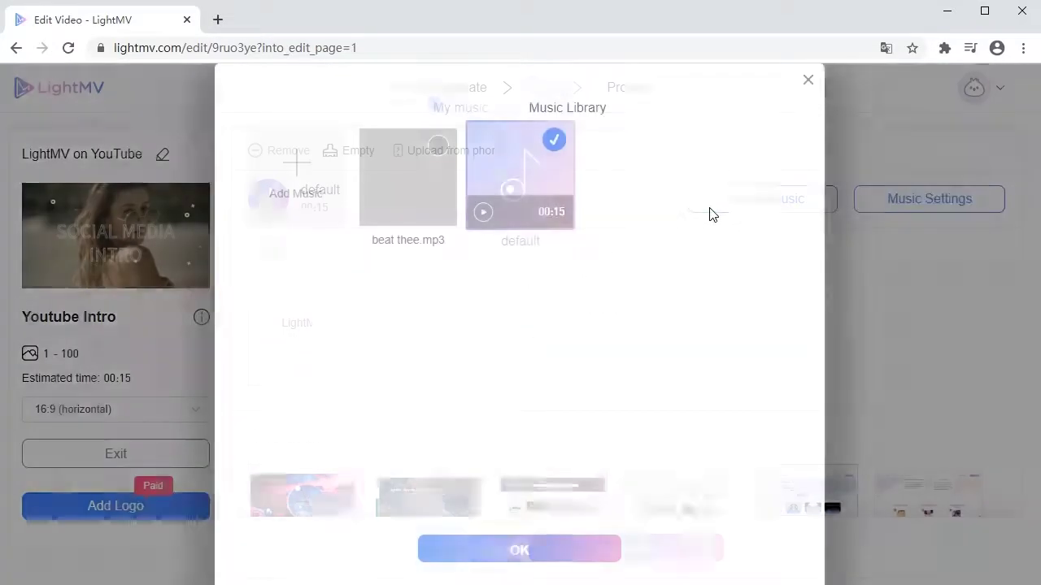
click(590, 119)
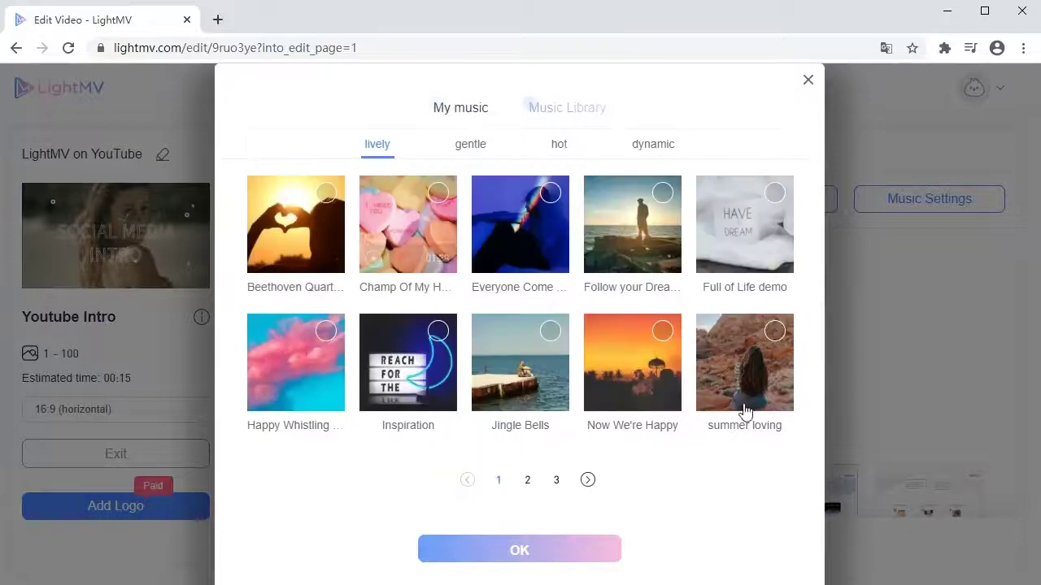
click(809, 81)
- Set the music to start from the beginning so all 15 seconds play
click(894, 204)
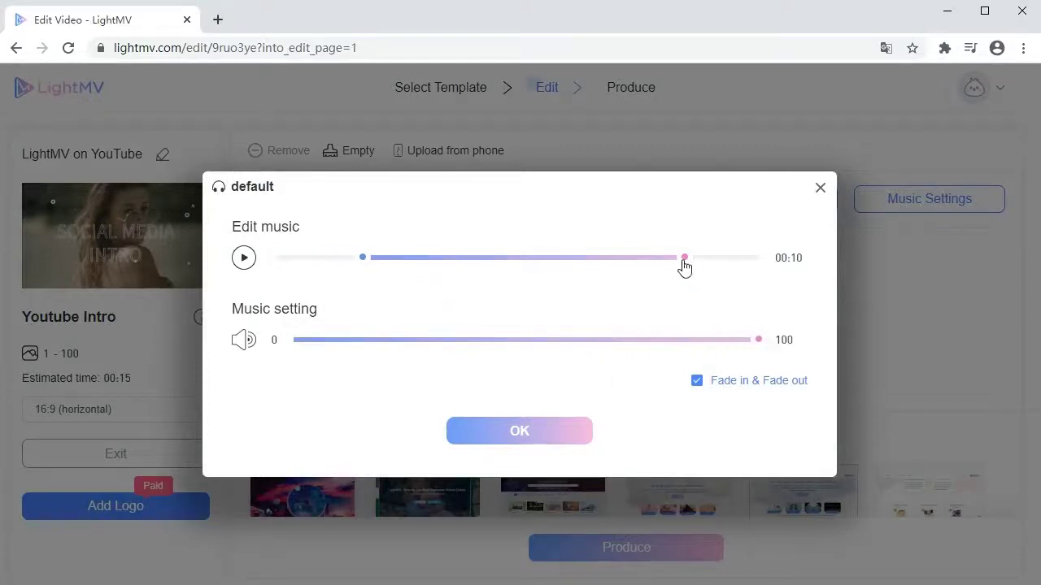
drag(364, 259, 268, 261)
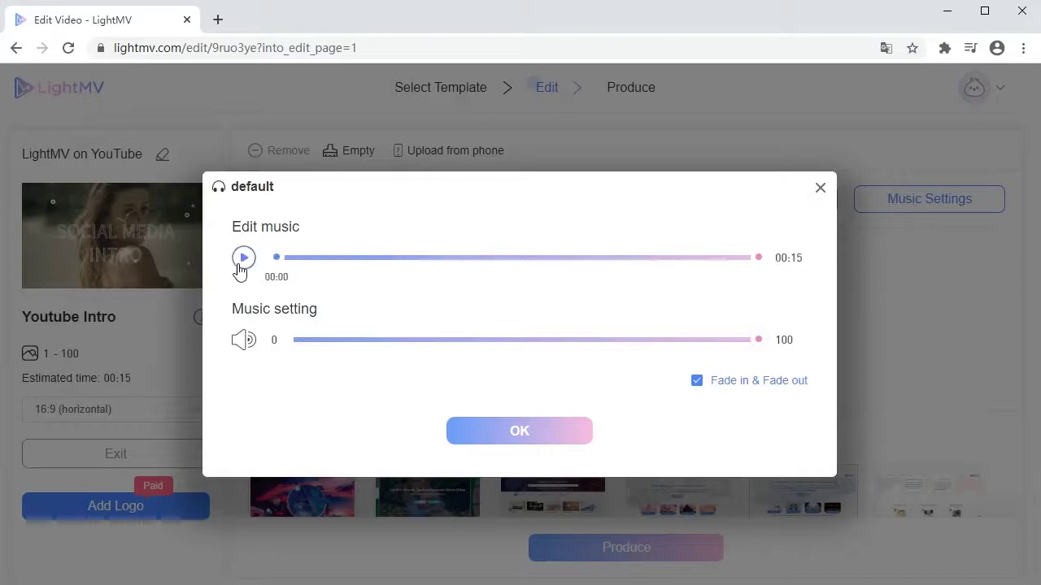
click(517, 437)
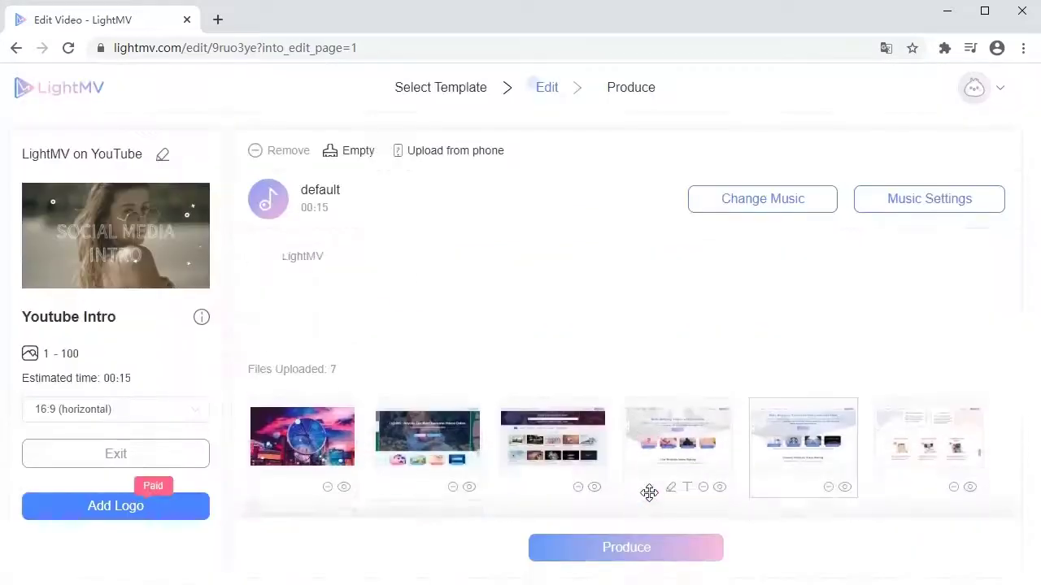
- Produce the 'LightMV on YouTube' video
click(632, 558)
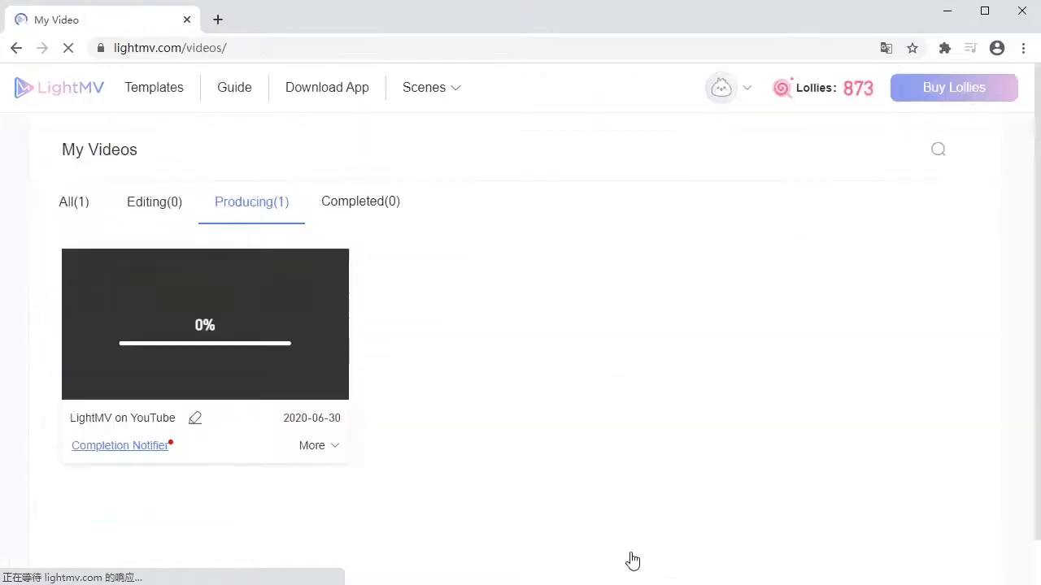